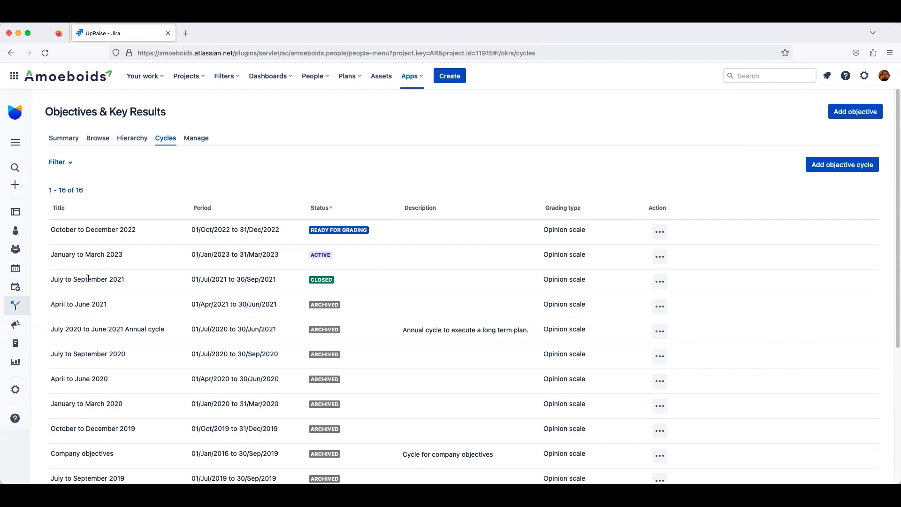
Step: Examine the actions available for closed, active, ready-for-grading and archived objective cycles
click(660, 282)
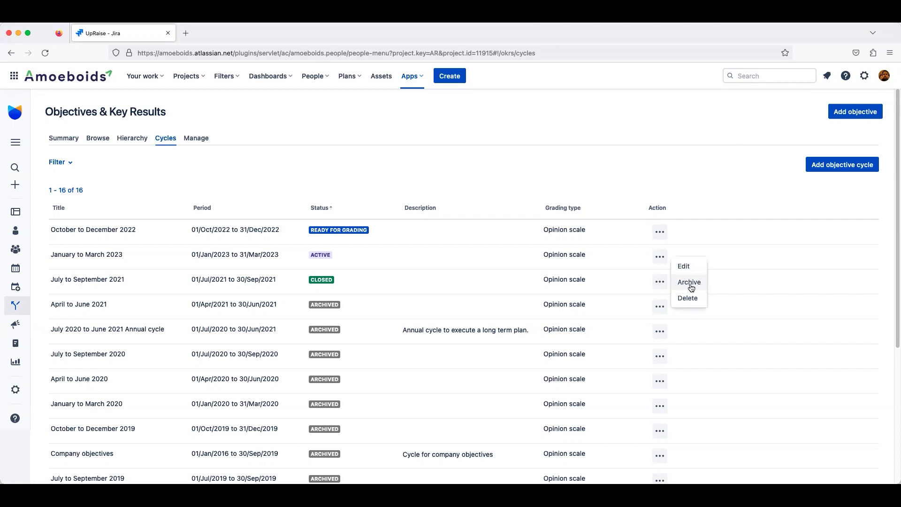
click(711, 166)
click(660, 257)
click(703, 200)
click(659, 231)
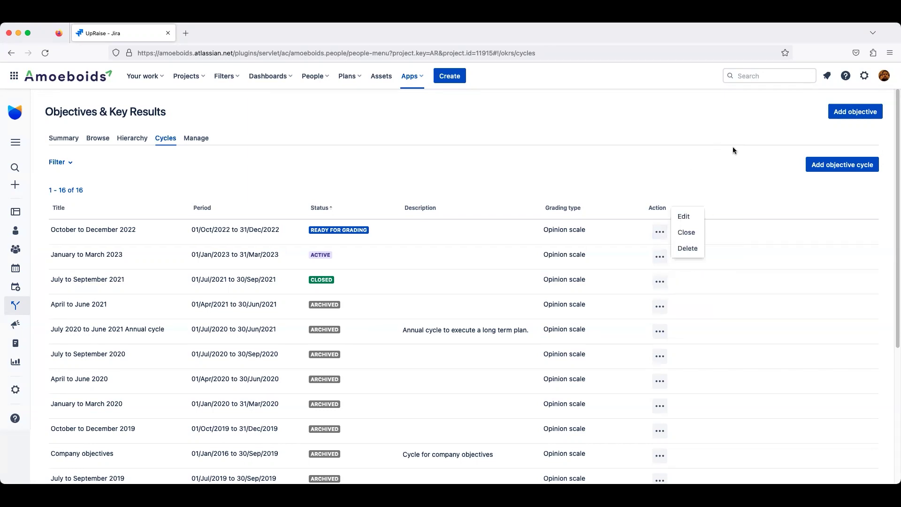
click(726, 168)
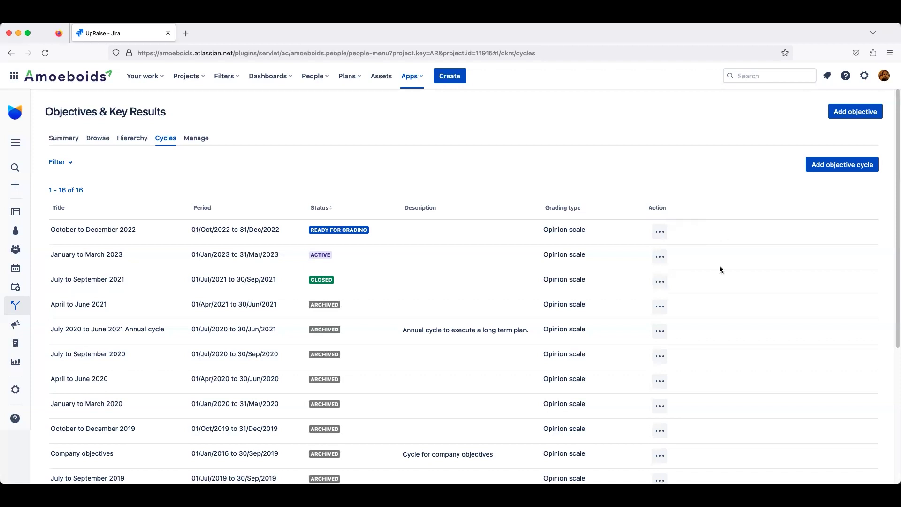
click(665, 310)
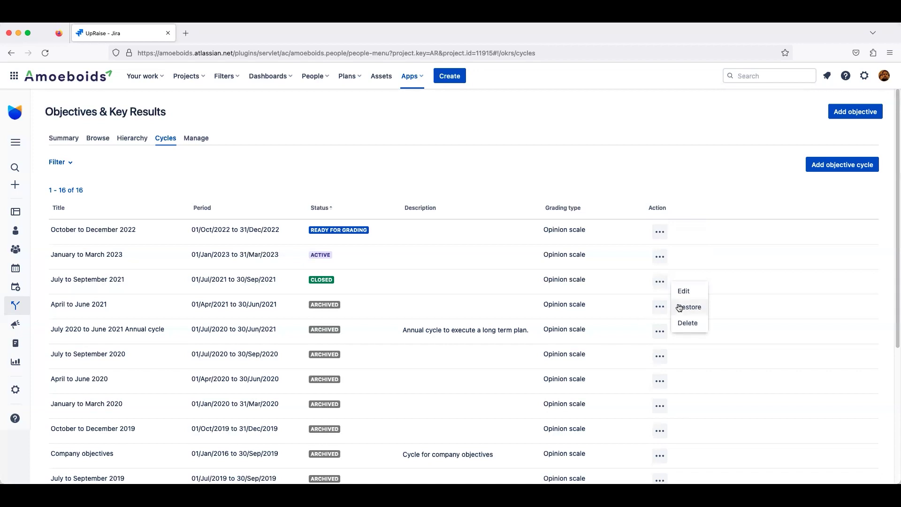
click(708, 169)
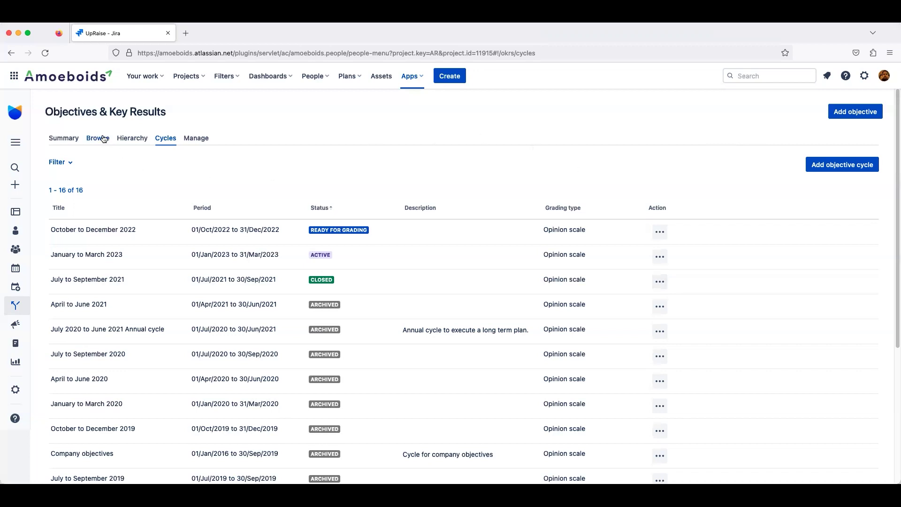
Step: Browse the objectives and filter them by the July to September 2021 cycle
triple_click(90, 277)
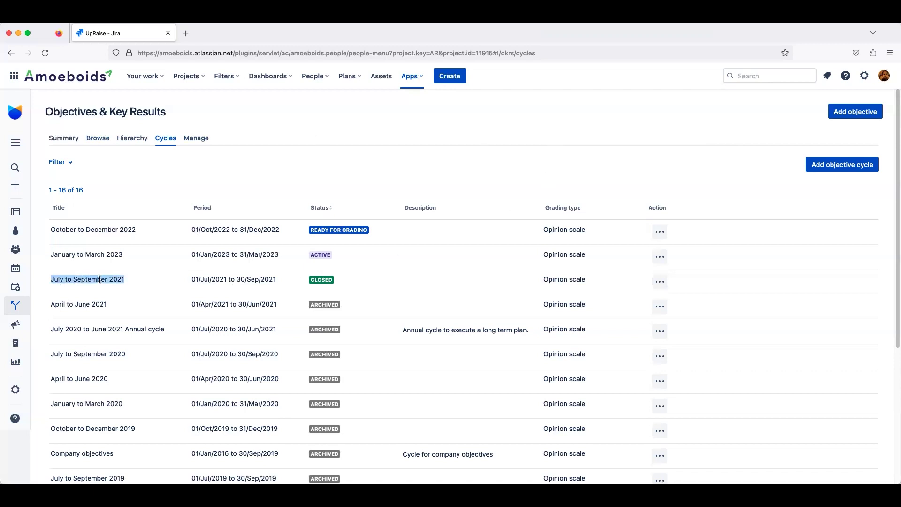
click(94, 140)
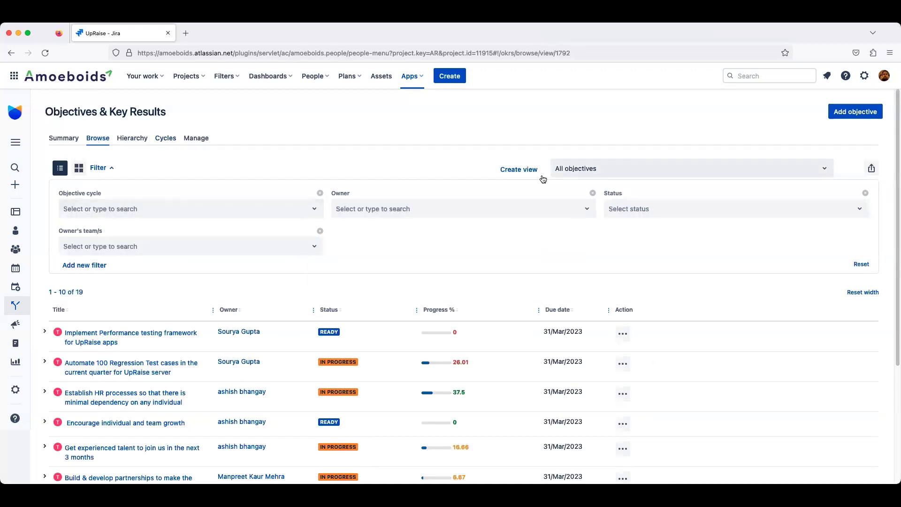
click(262, 208)
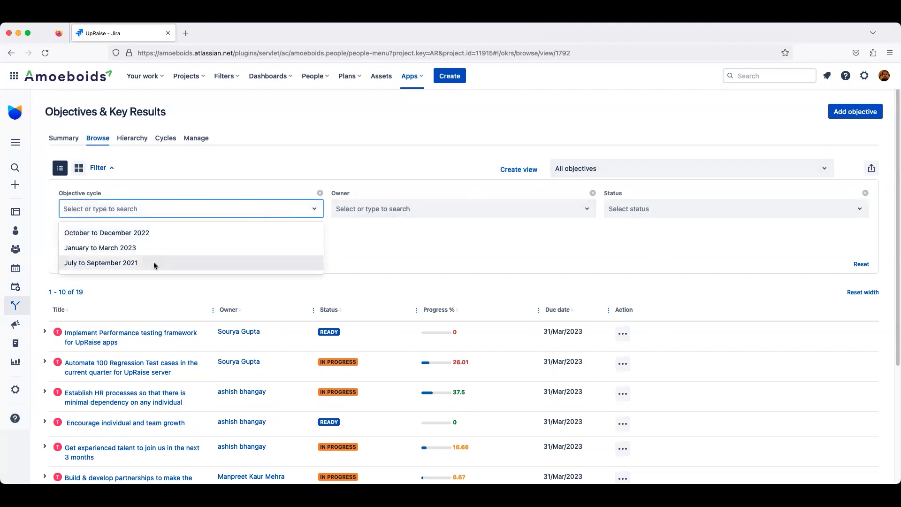
click(154, 263)
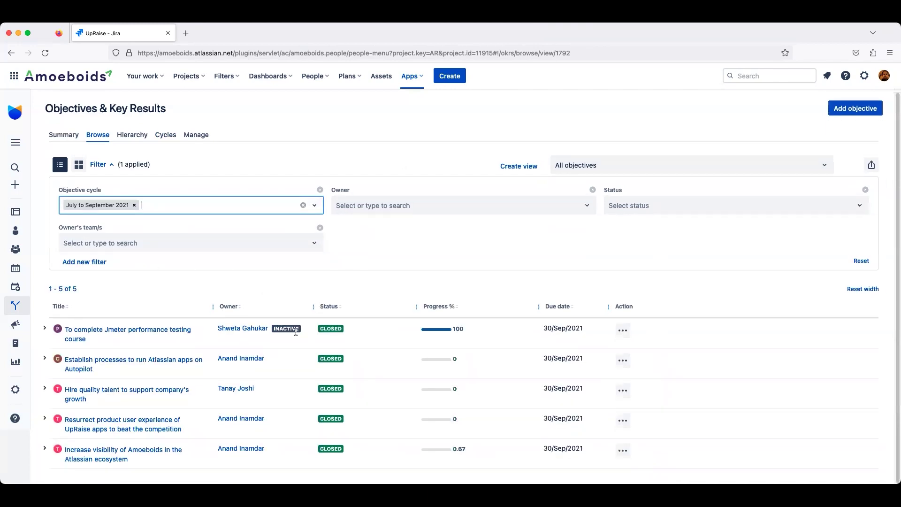
scroll(335, 381, down, 1)
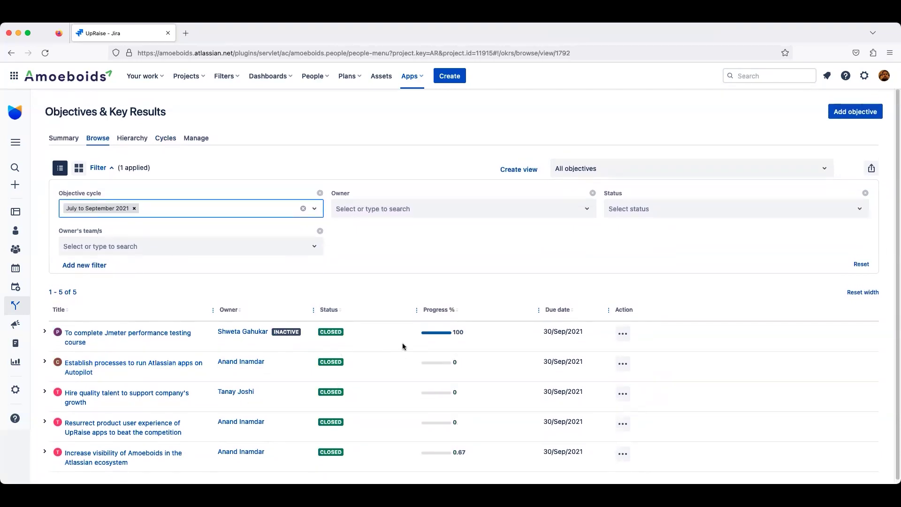
Step: Return to the cycles list and read the archive confirmation for the July to September 2021 cycle without archiving it
click(172, 138)
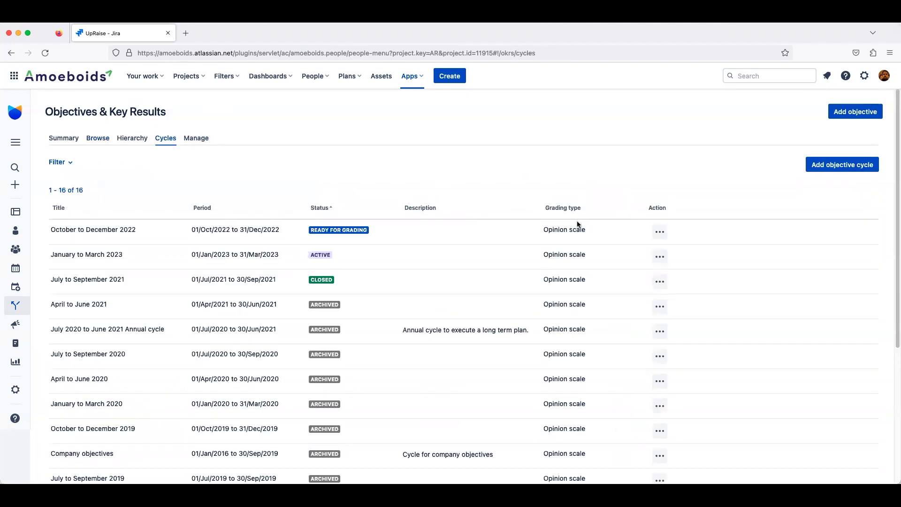
click(665, 284)
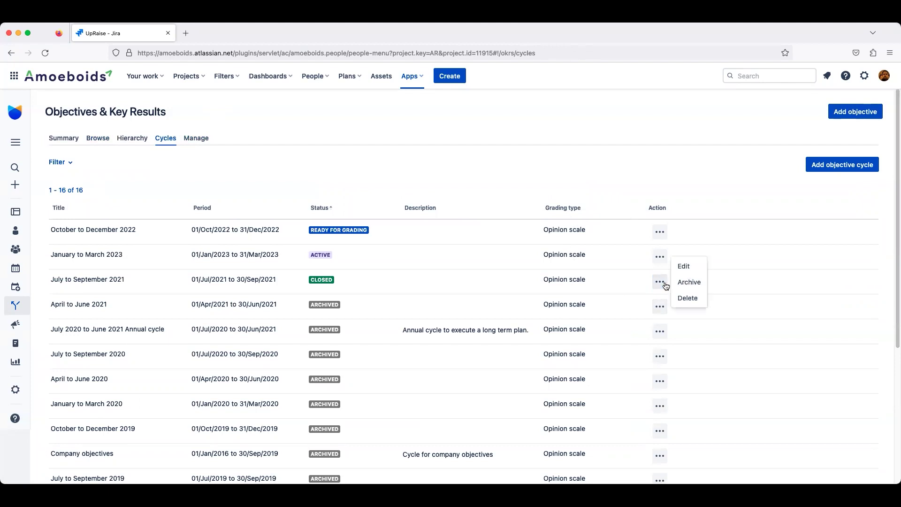
click(690, 283)
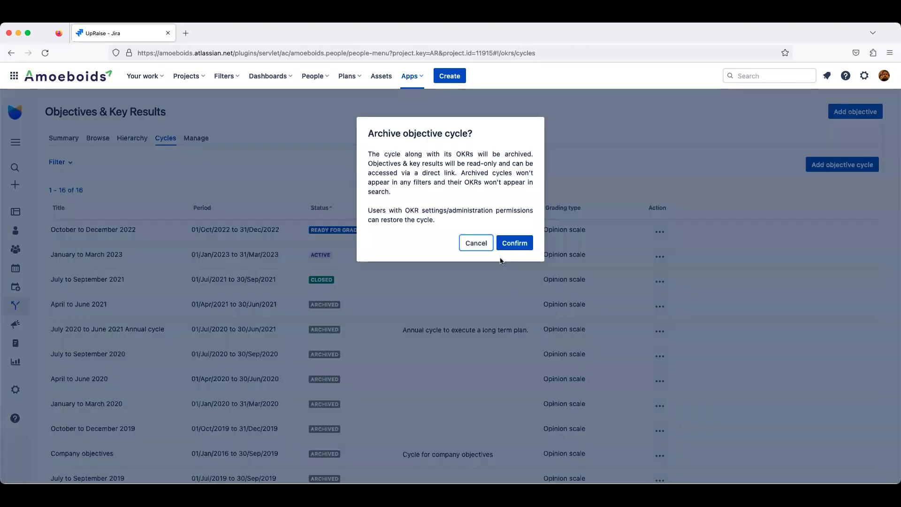
double_click(387, 178)
triple_click(409, 185)
click(412, 186)
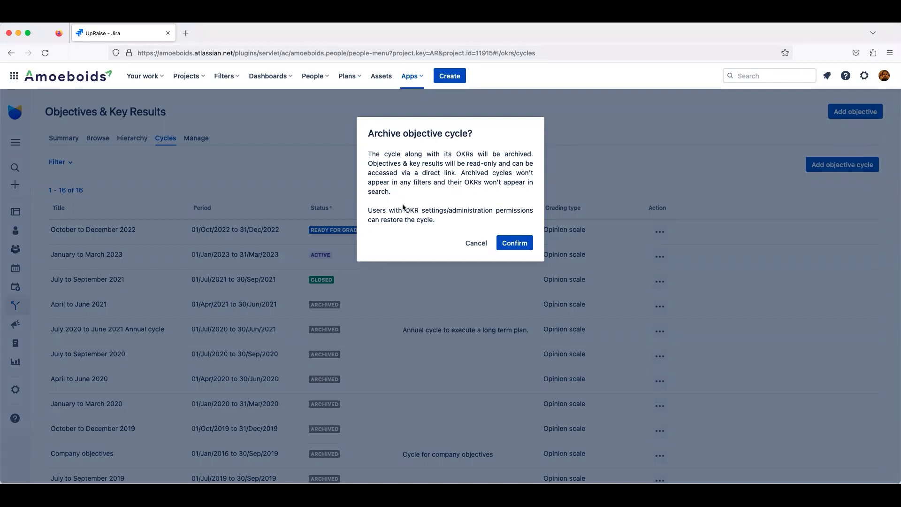
click(476, 244)
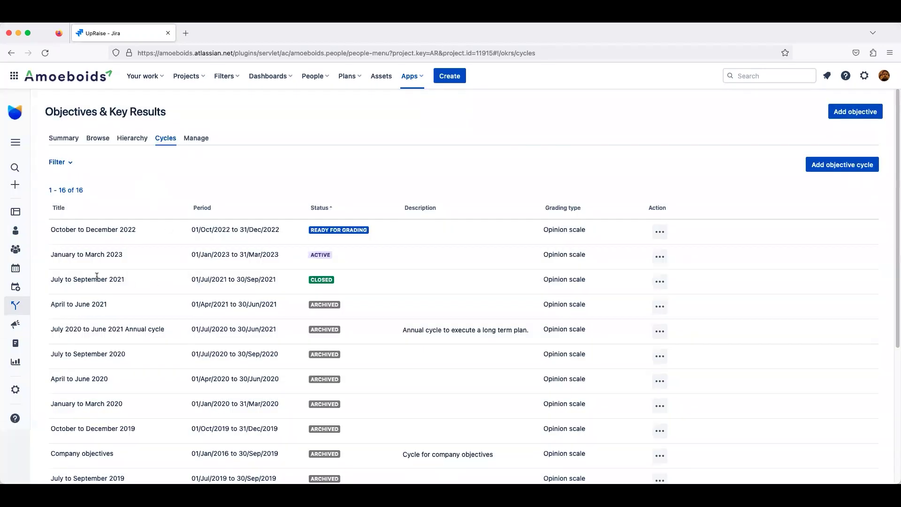
Step: Open the objective "Hire quality talent to support company's growth" in a separate browser tab and return to the objectives list
click(98, 141)
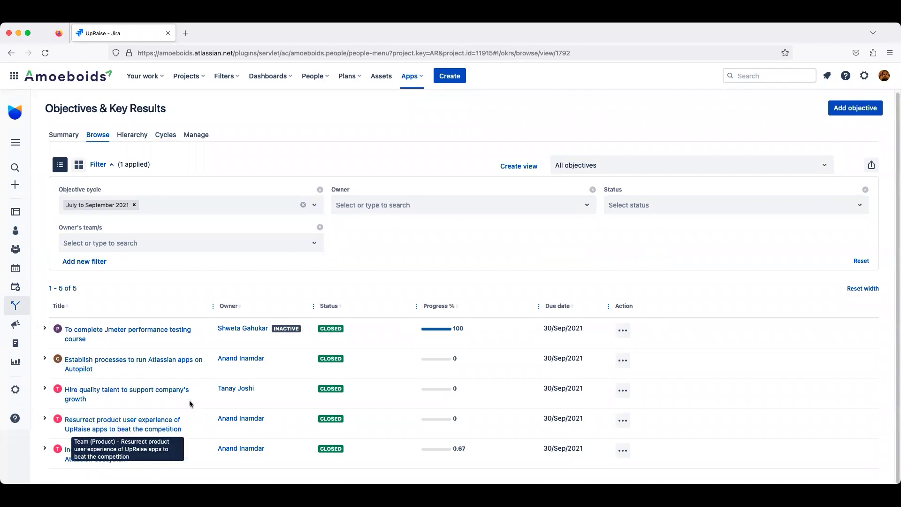
right_click(162, 395)
click(200, 360)
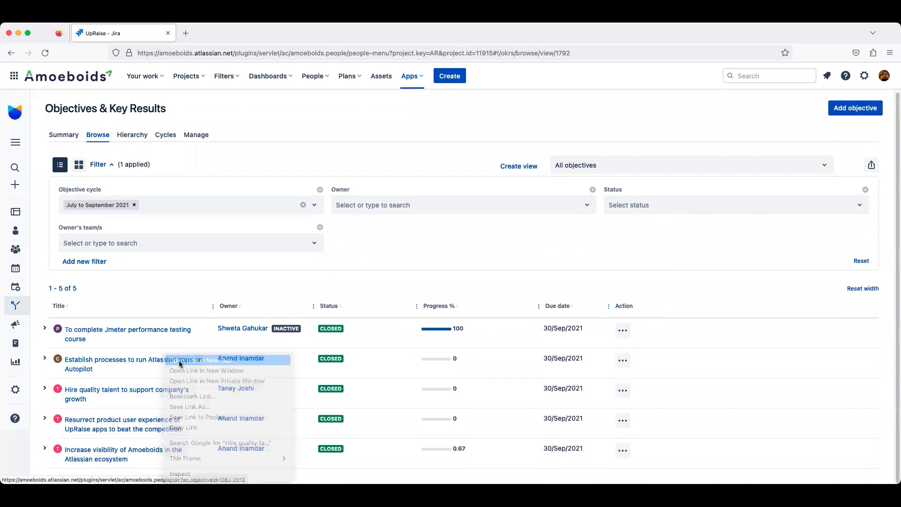
click(216, 31)
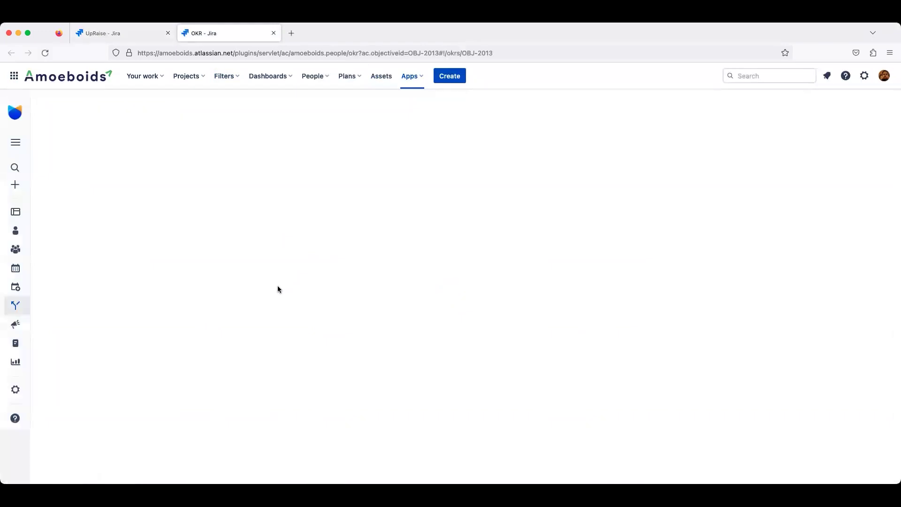
click(127, 37)
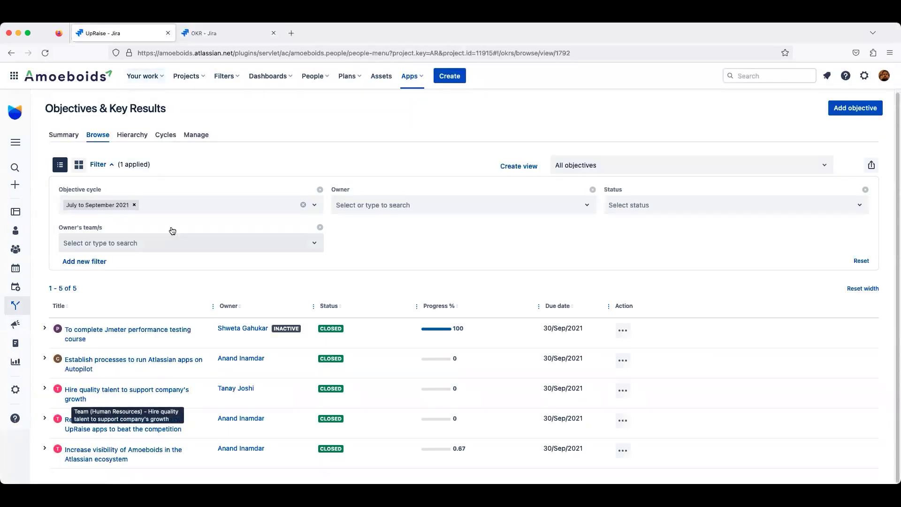
Step: Archive the July to September 2021 objective cycle and check which actions it offers
click(160, 137)
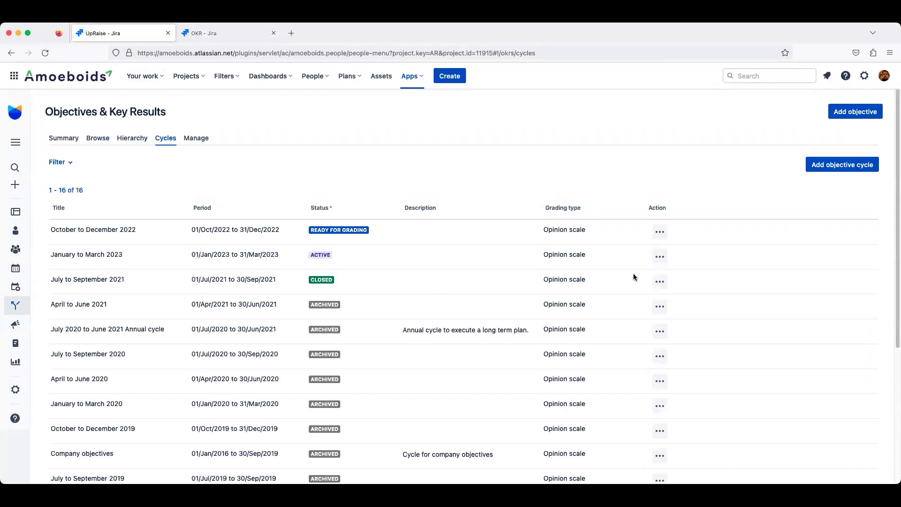
click(661, 282)
click(684, 283)
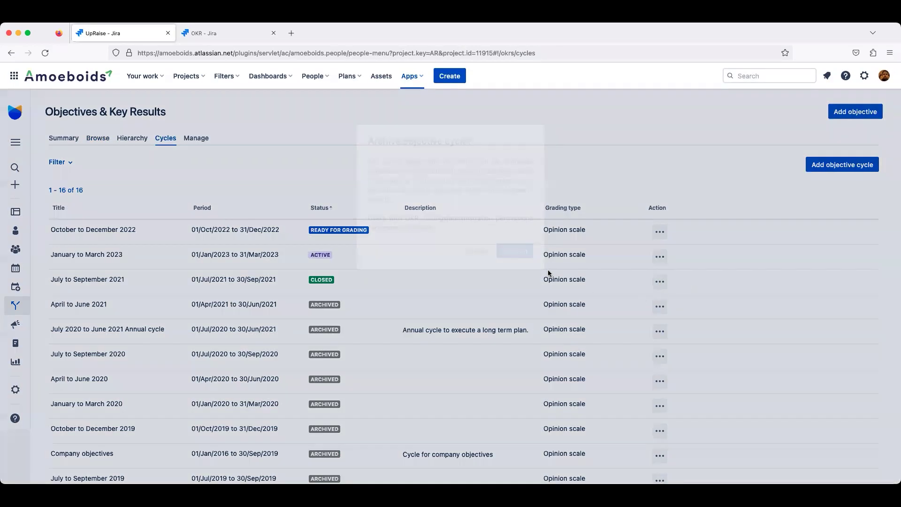
click(518, 244)
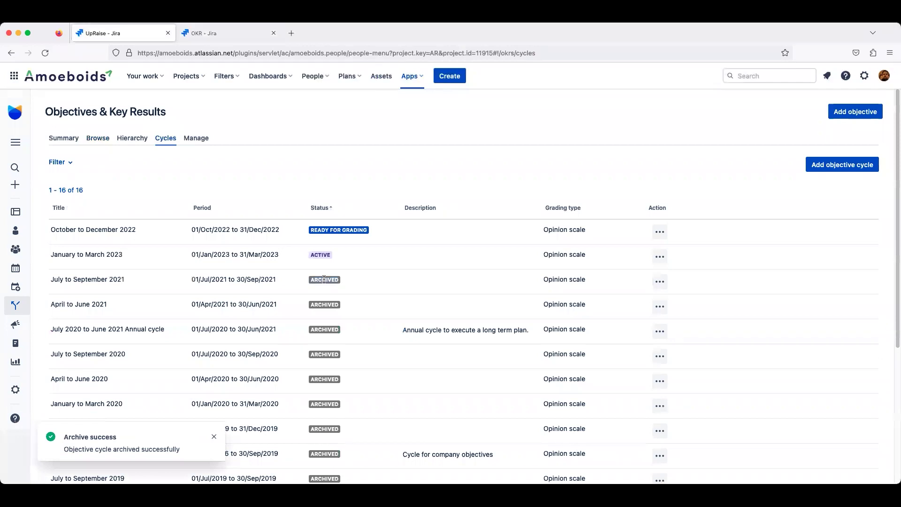
click(660, 282)
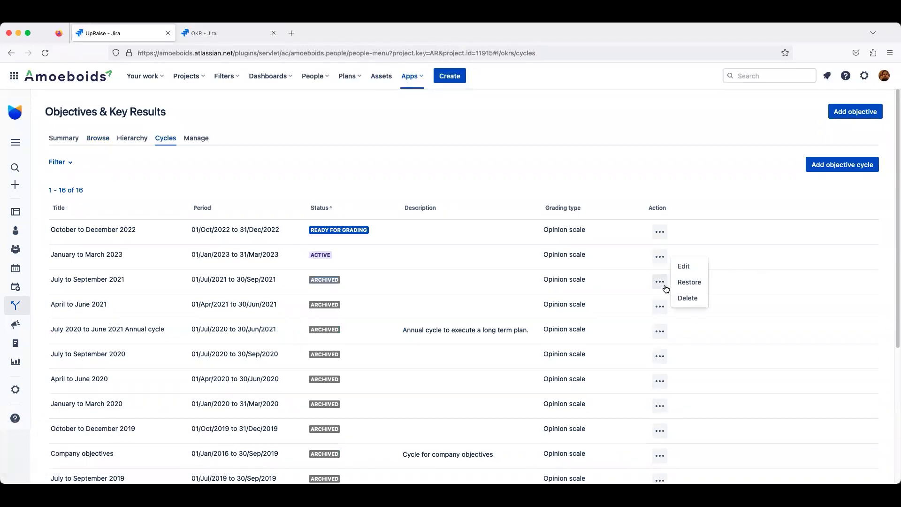
click(433, 151)
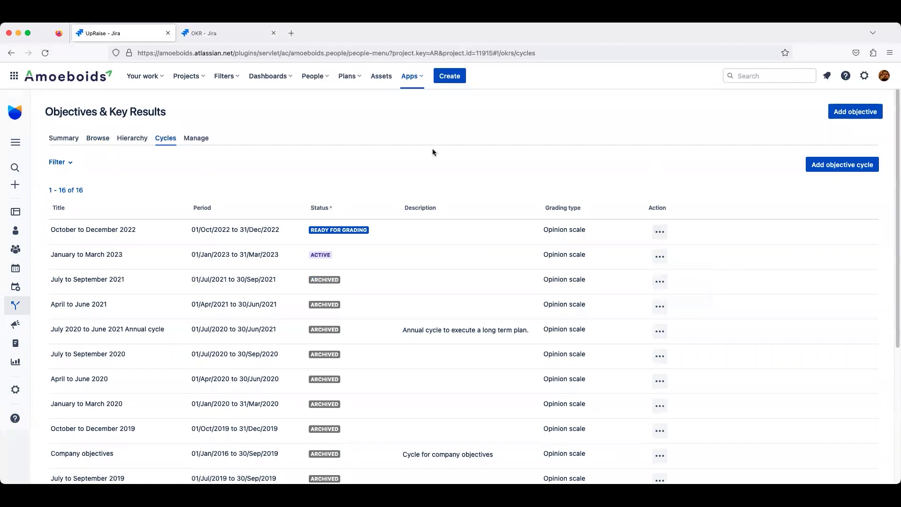
Step: Remove July to September 2021 from the objective cycle filter and check which cycles can be selected there
click(96, 146)
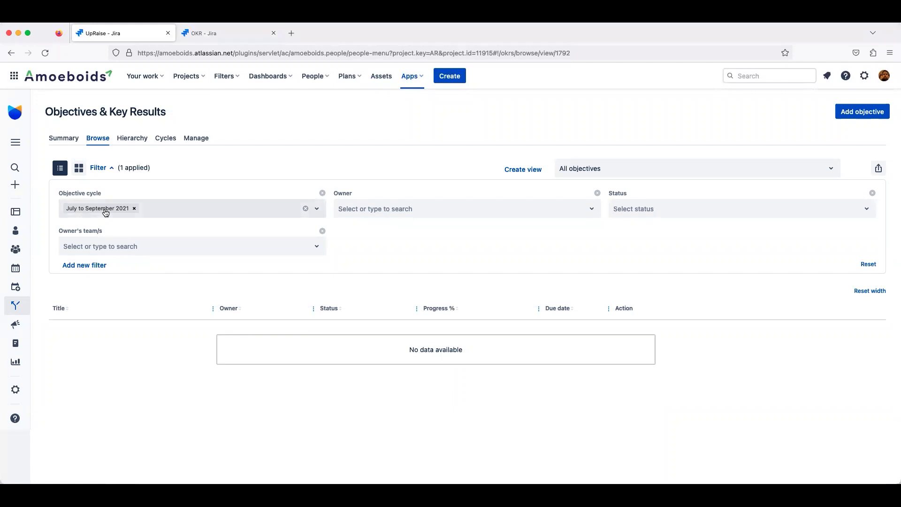
click(170, 212)
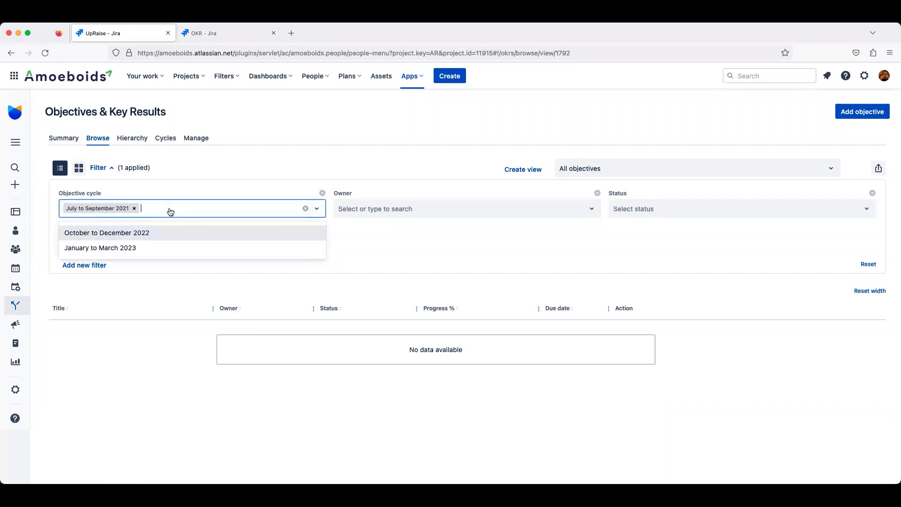
click(134, 210)
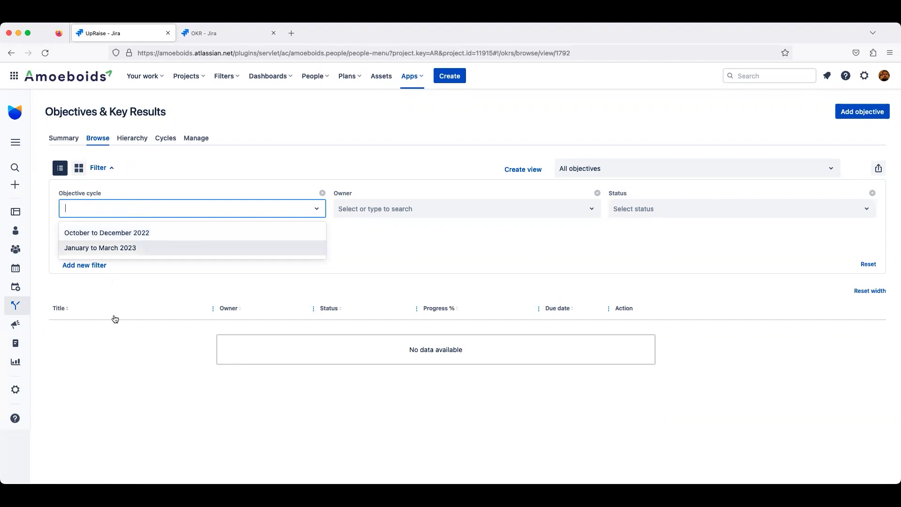
click(187, 208)
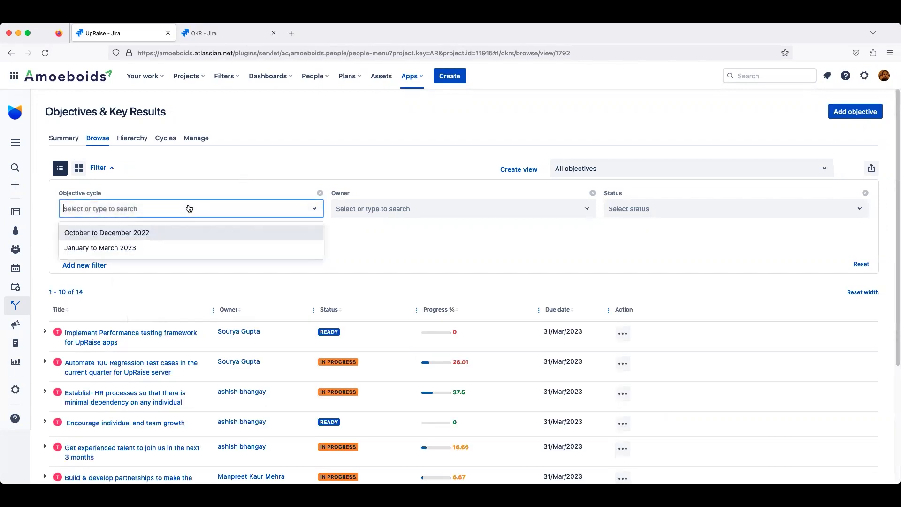
click(286, 167)
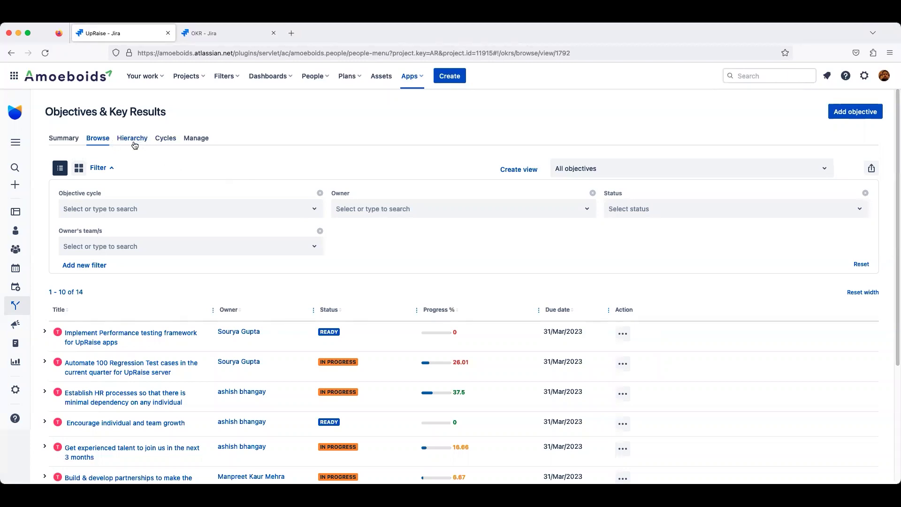
click(15, 170)
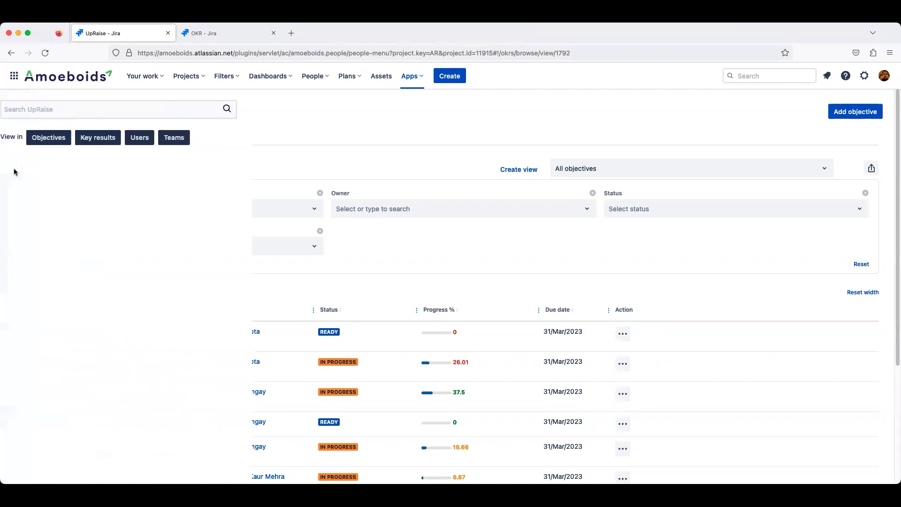
key(Escape)
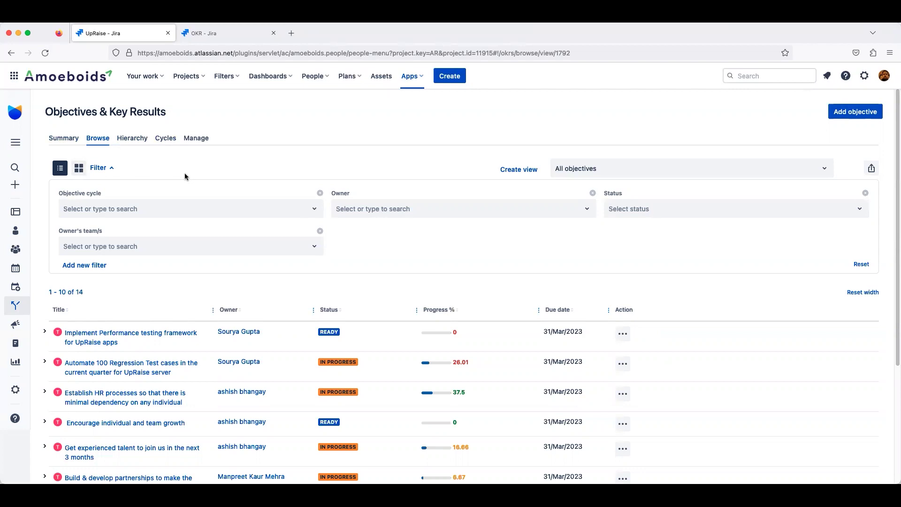
Step: Read the restore confirmation for the archived July to September 2021 cycle, leaving the cycle archived
click(164, 140)
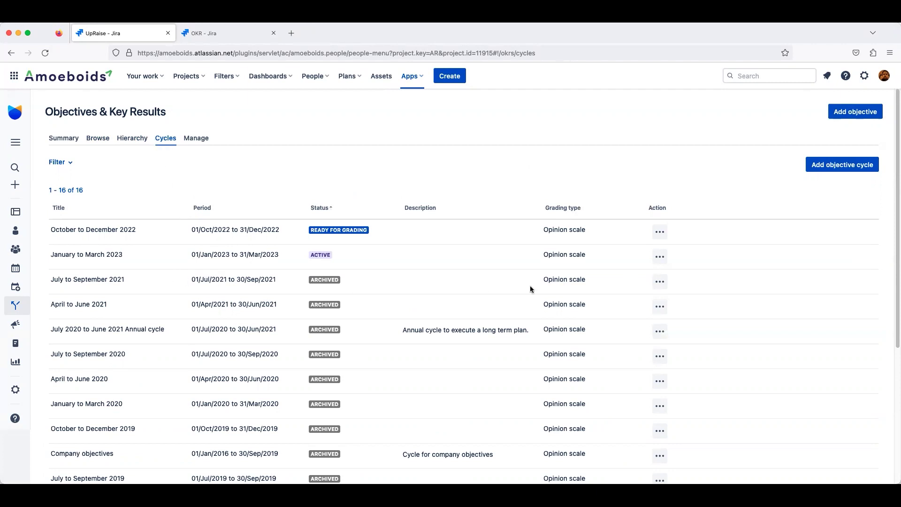
click(660, 282)
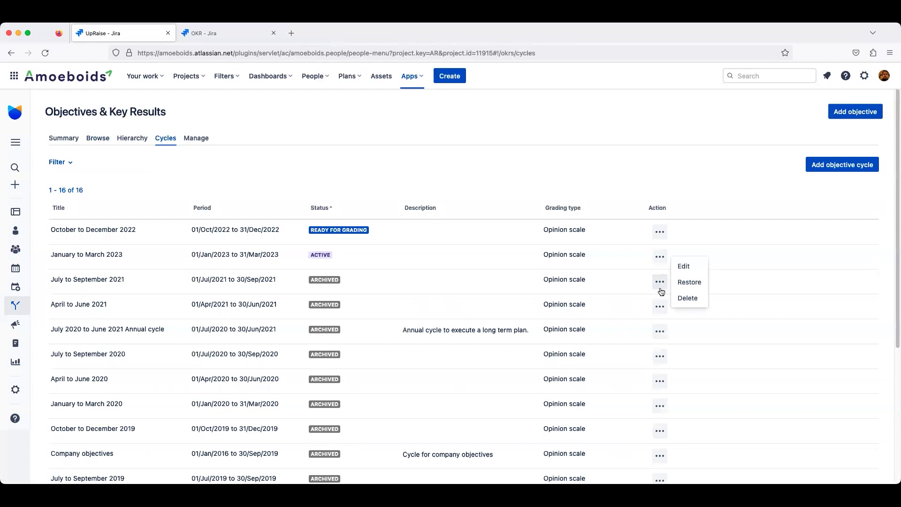
click(688, 282)
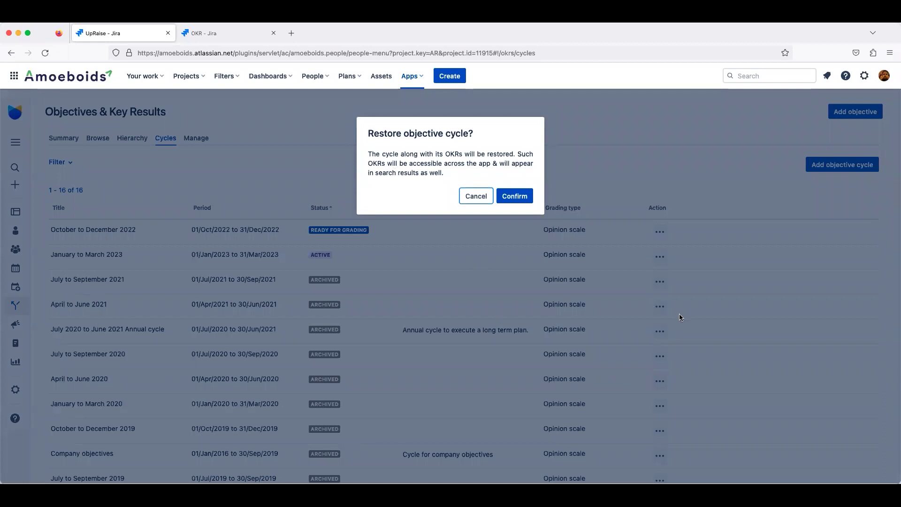
triple_click(426, 164)
click(402, 190)
click(470, 198)
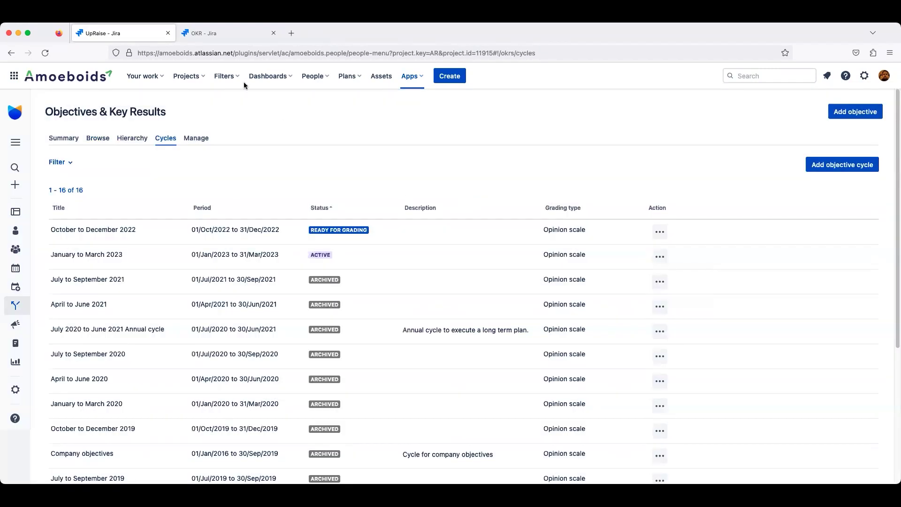
Step: Reload the separately opened objective, read its archive notice, and return to the cycles list
click(228, 37)
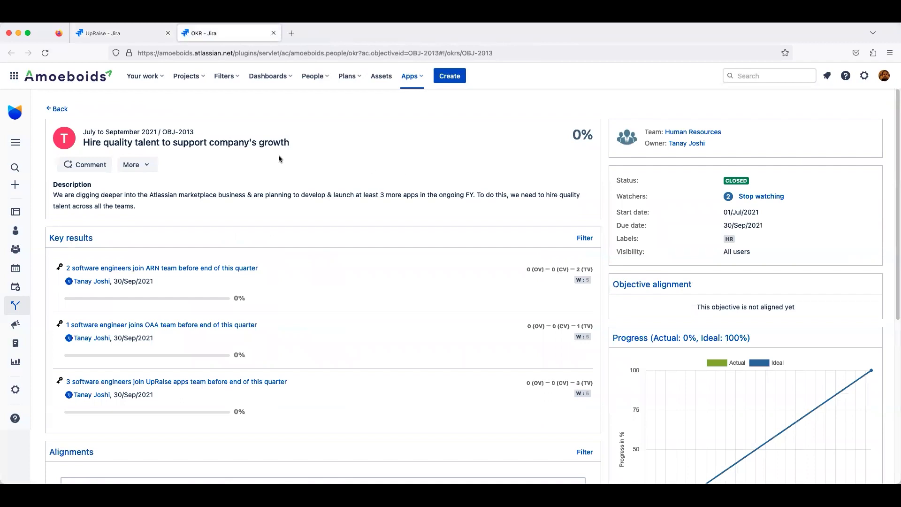
click(45, 53)
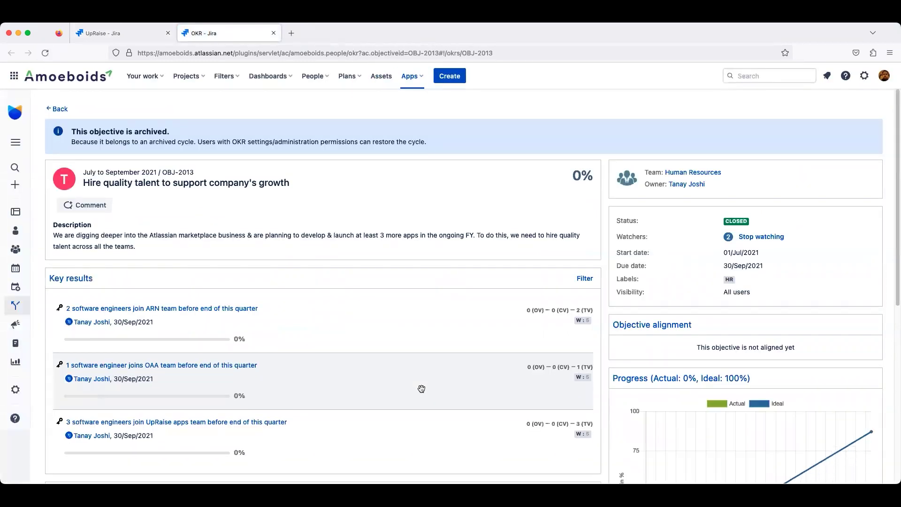
drag(72, 133, 178, 135)
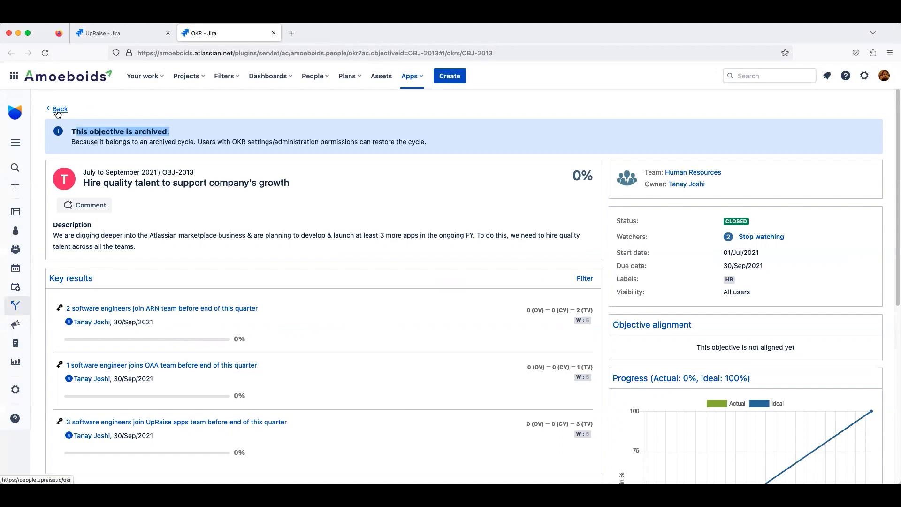
triple_click(132, 142)
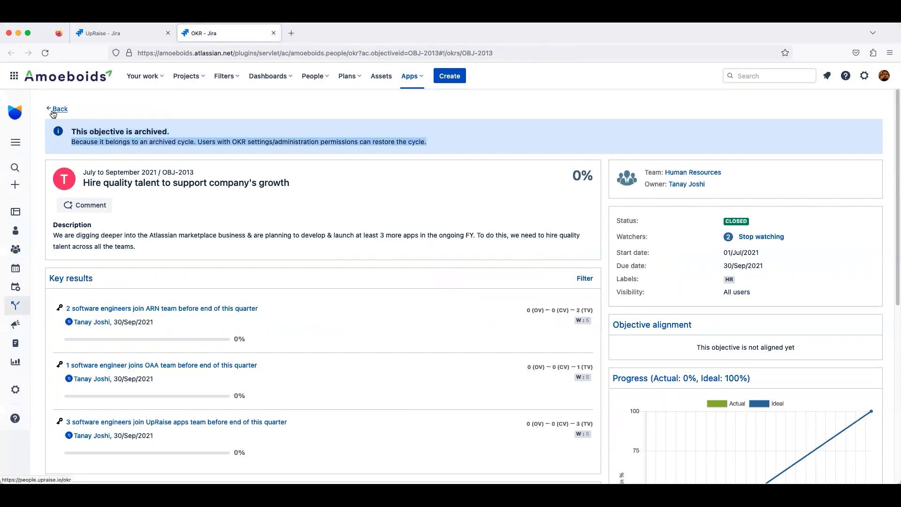
click(106, 39)
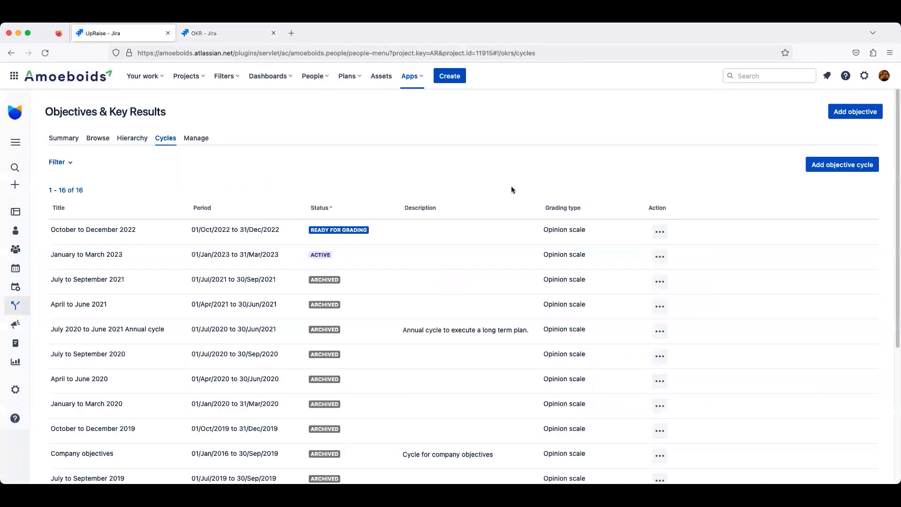